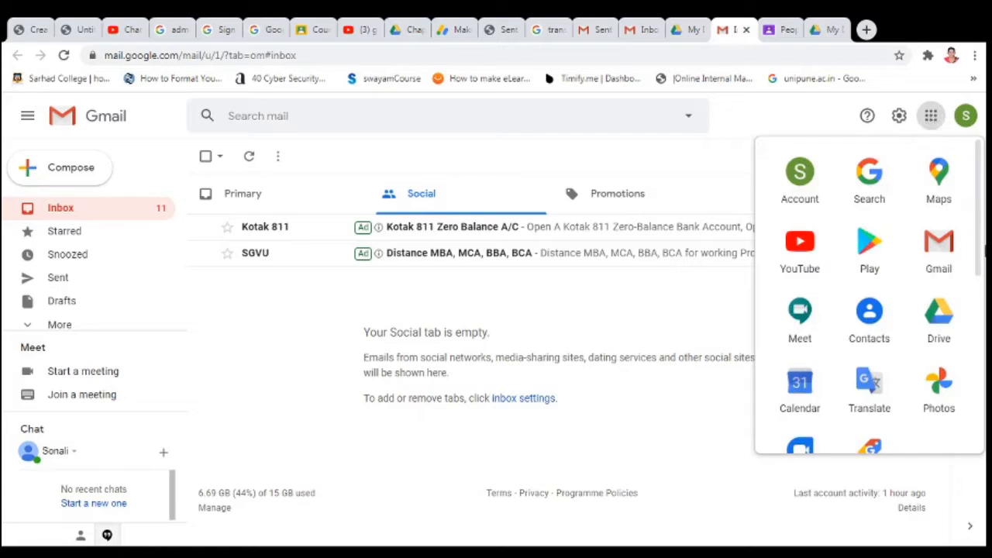
- Launch Google Classroom from the Gmail apps launcher in a new tab
scroll(868, 294, "down", 3)
scroll(929, 345, "down", 2)
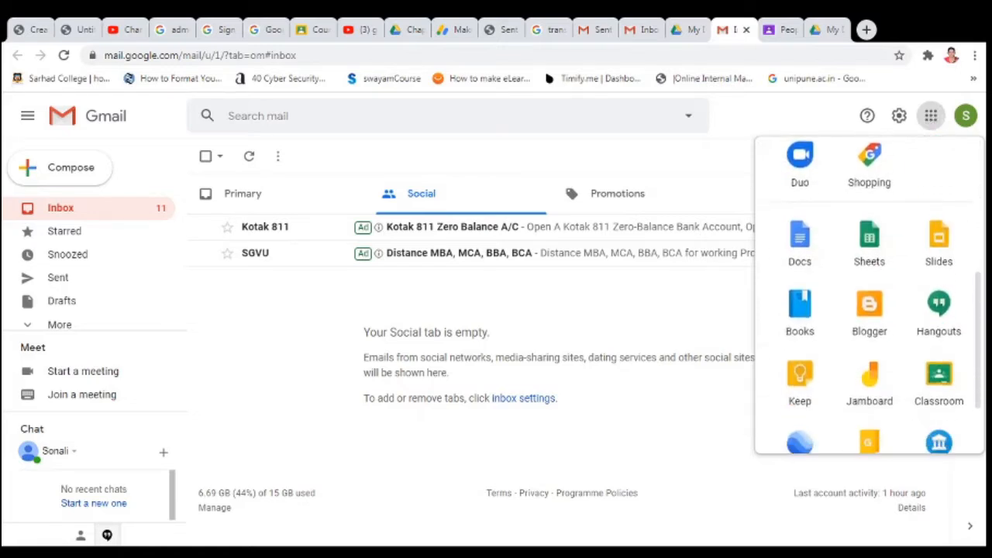
left_click(934, 348)
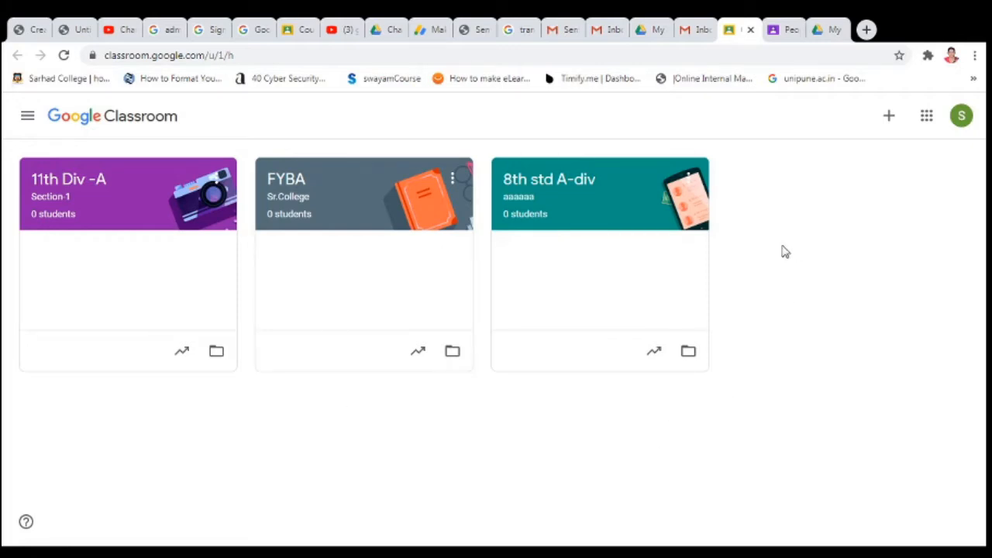
- Show the Join class / Create class choices from the + button on the class list
left_click(888, 124)
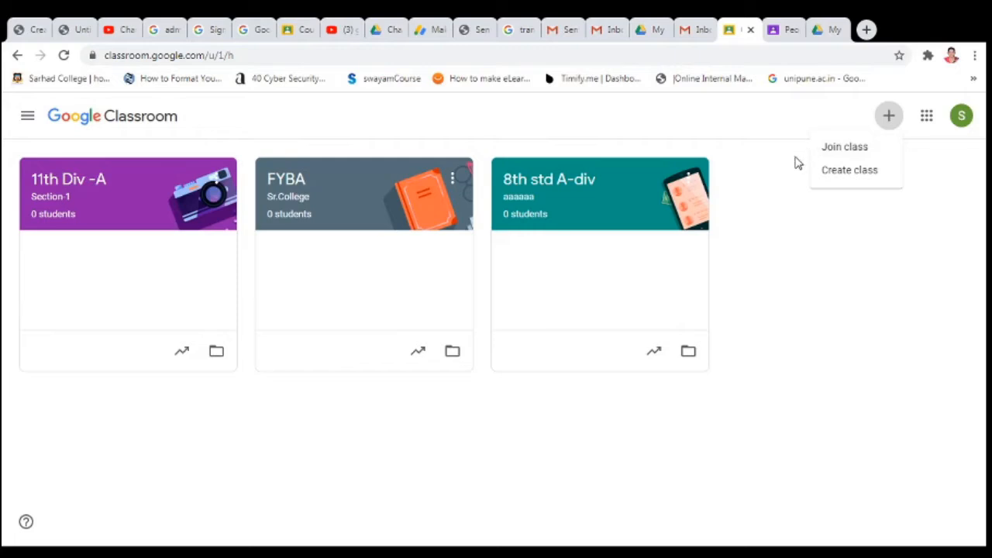
- Choose Create class, acknowledge the school-use notice, and begin in the Class name field
left_click(844, 177)
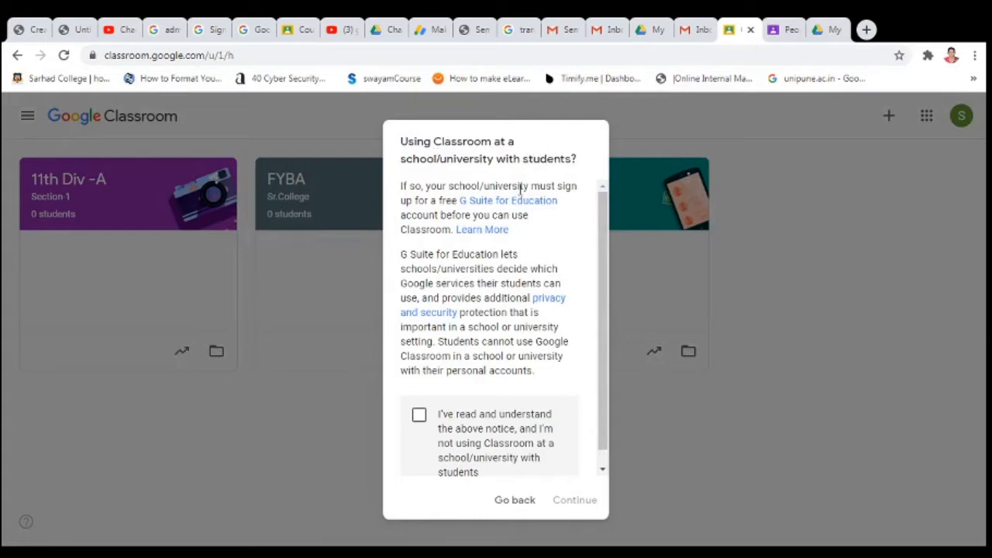
left_click(419, 418)
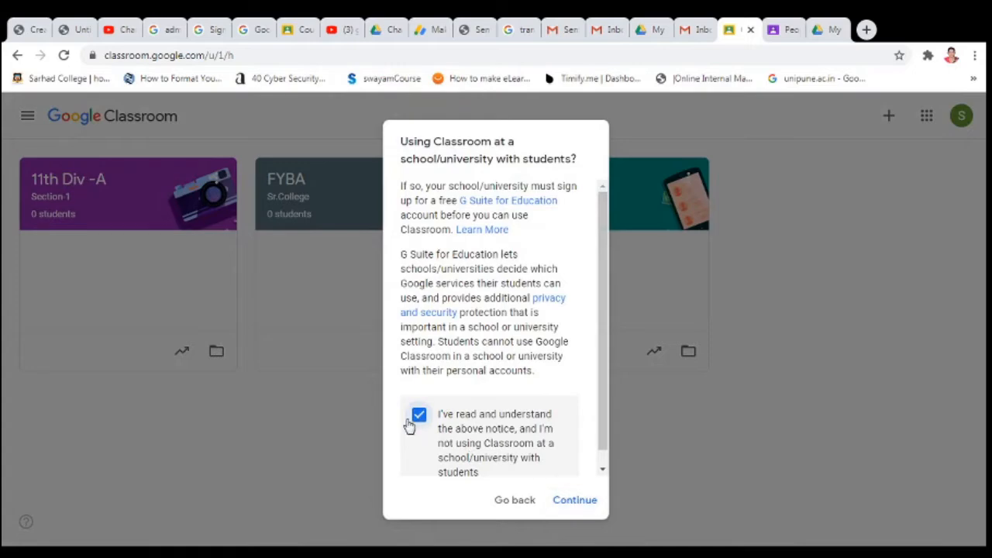
left_click(574, 501)
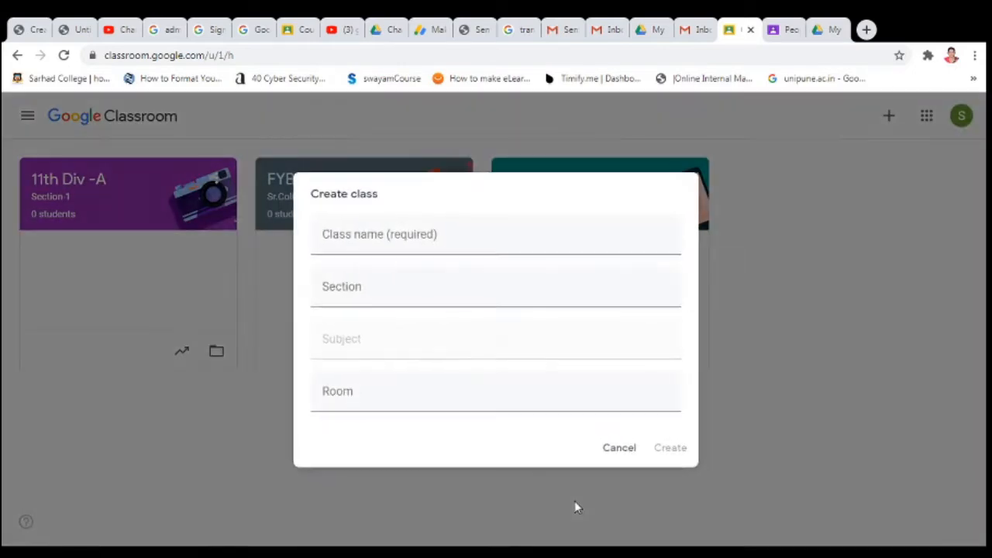
left_click(384, 234)
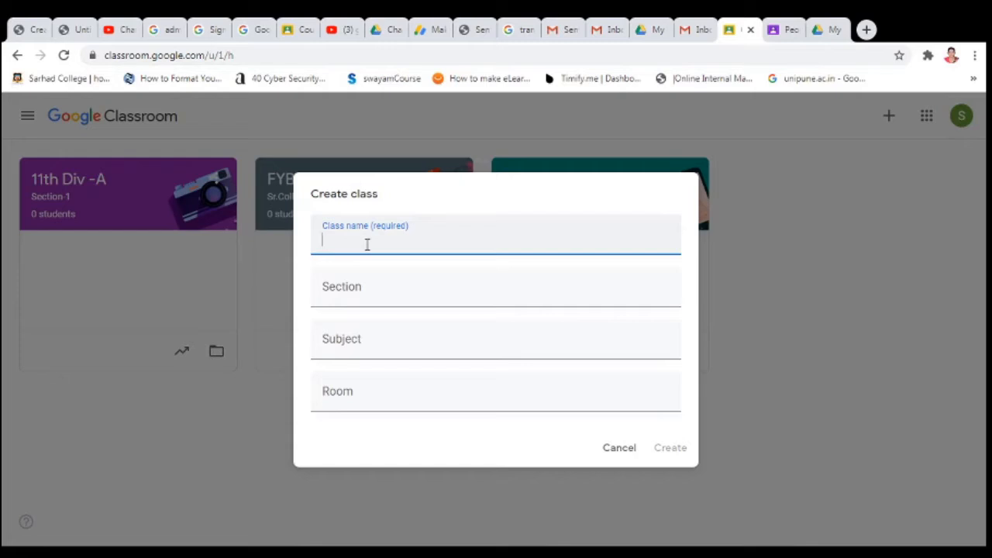
- Enter class name 7th Std Div-A, section Section-1 and subject All Subject
type("7th ")
type("Std ")
type("Bi")
type("v")
type("-A")
left_click(368, 288)
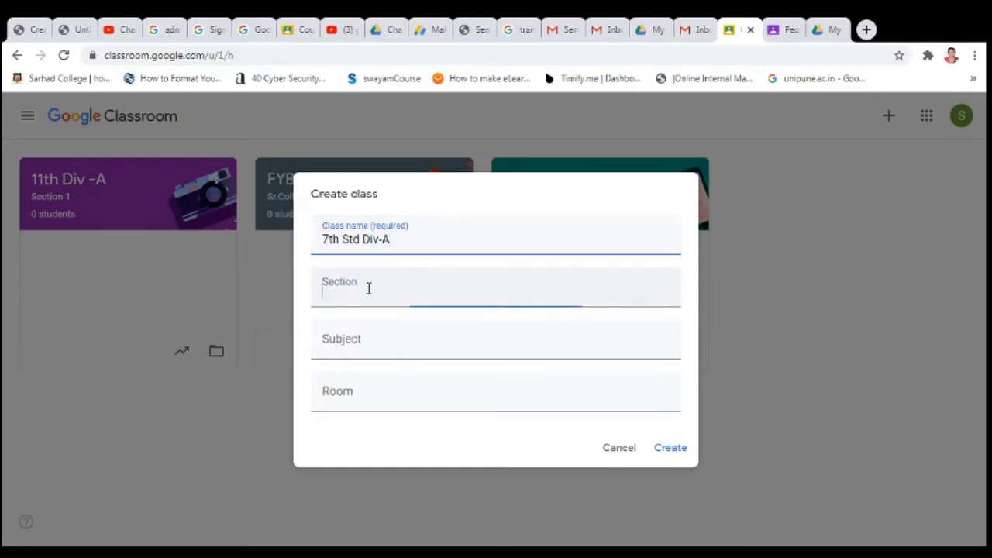
type("Sec")
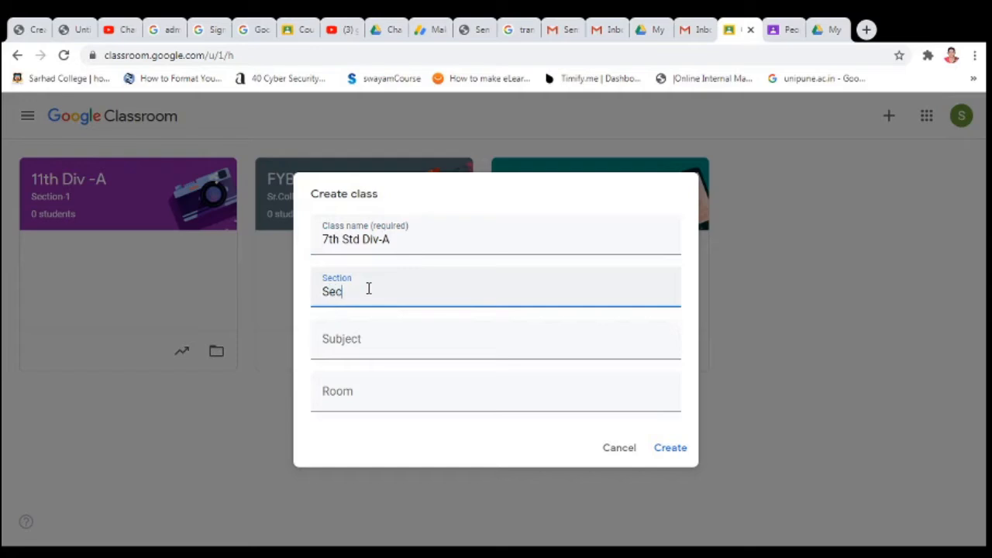
type("tion-1")
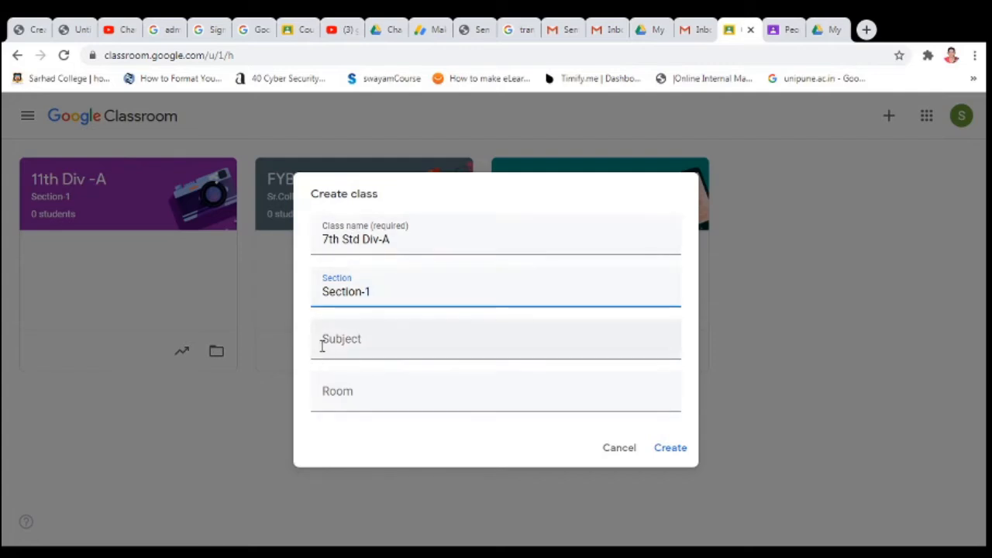
left_click(416, 347)
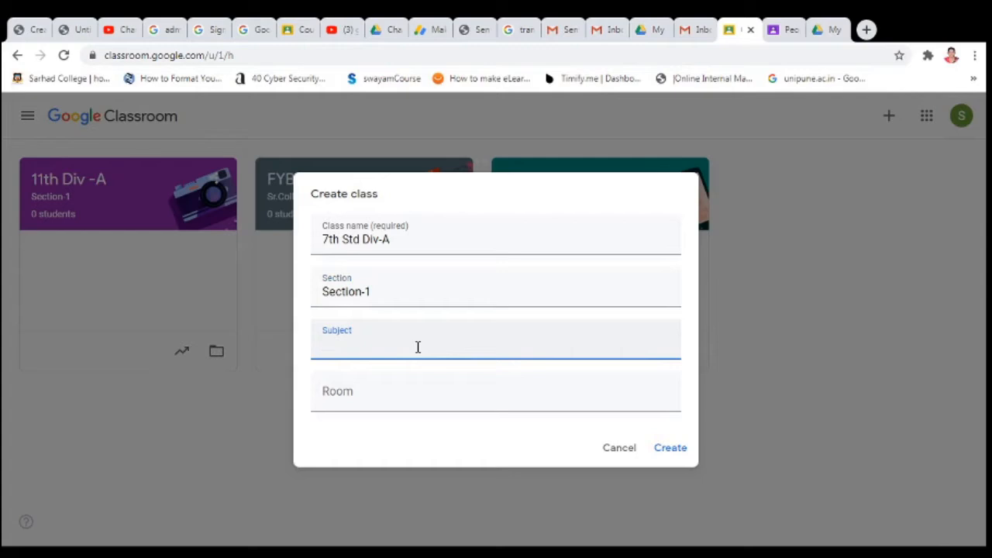
type("All Subject")
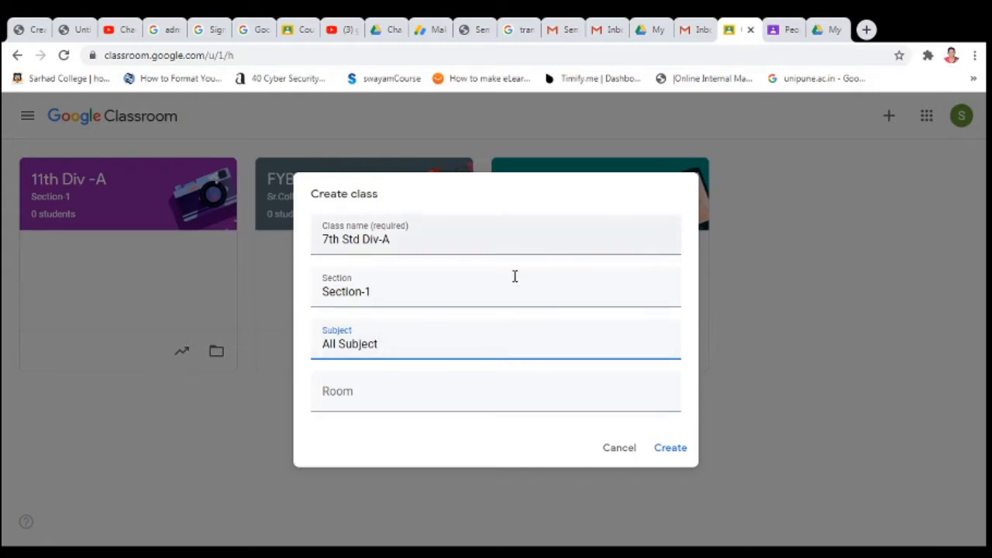
- Create the 7th Std Div-A class, then display its class code full screen and close it
left_click(671, 449)
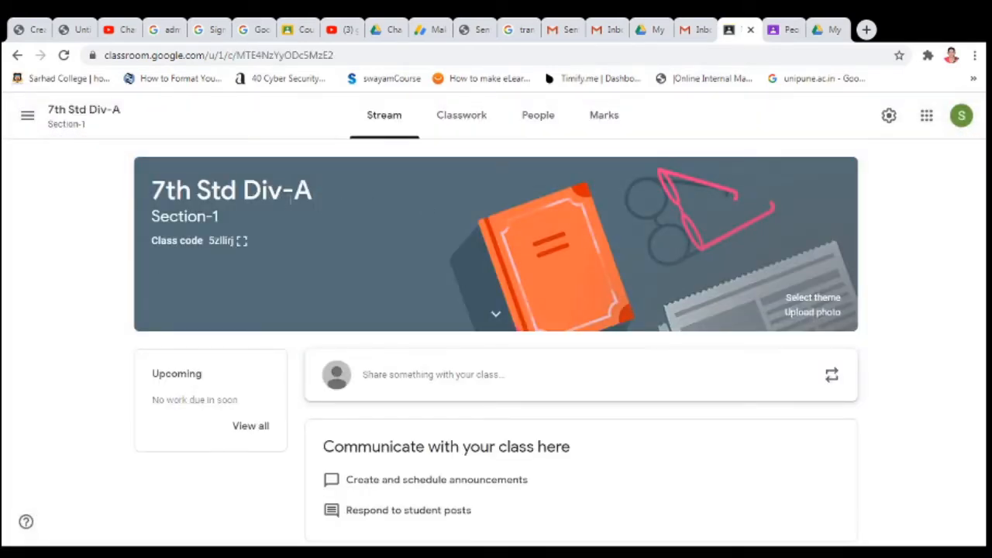
left_click(242, 243)
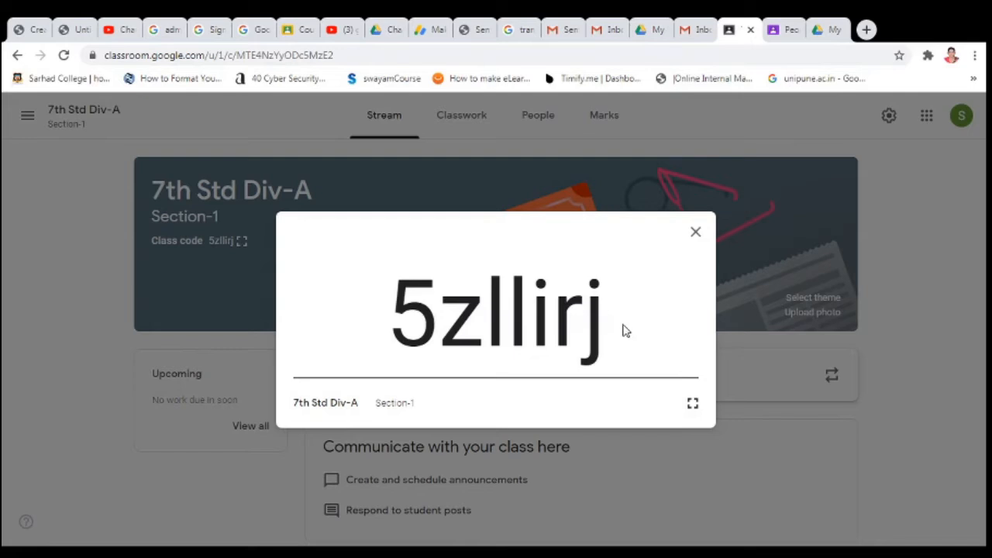
left_click(695, 231)
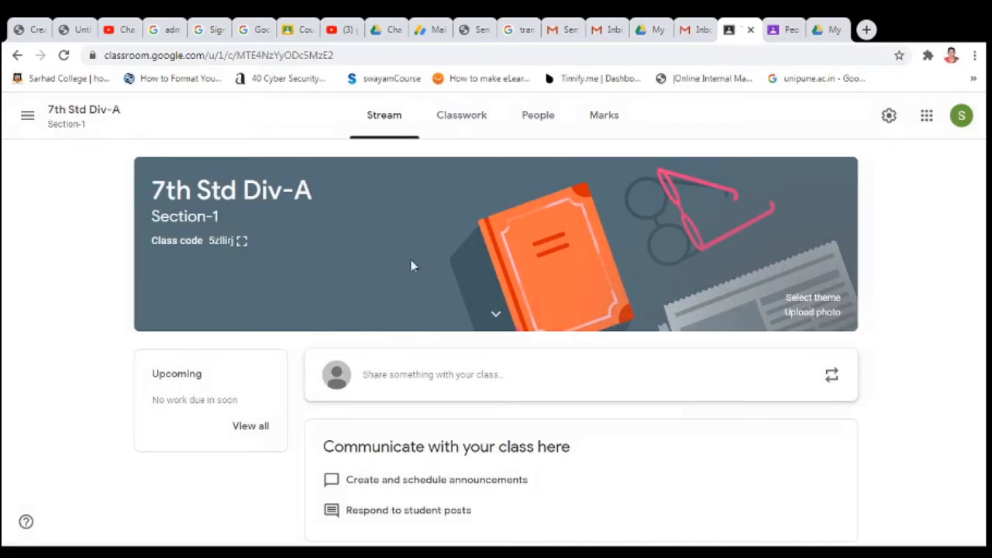
- Apply the orange coffee-and-tea theme from the General gallery to the class banner
left_click(815, 300)
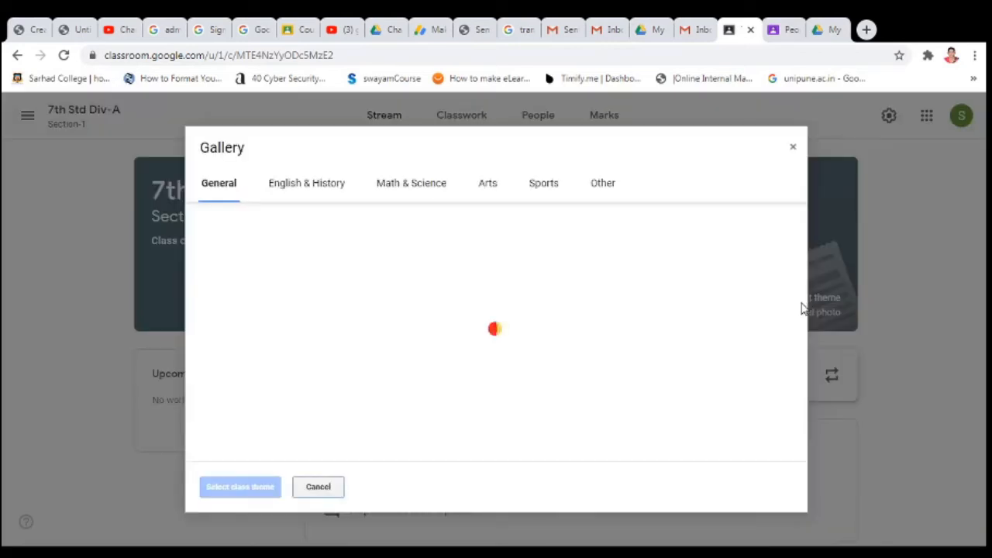
left_click(385, 277)
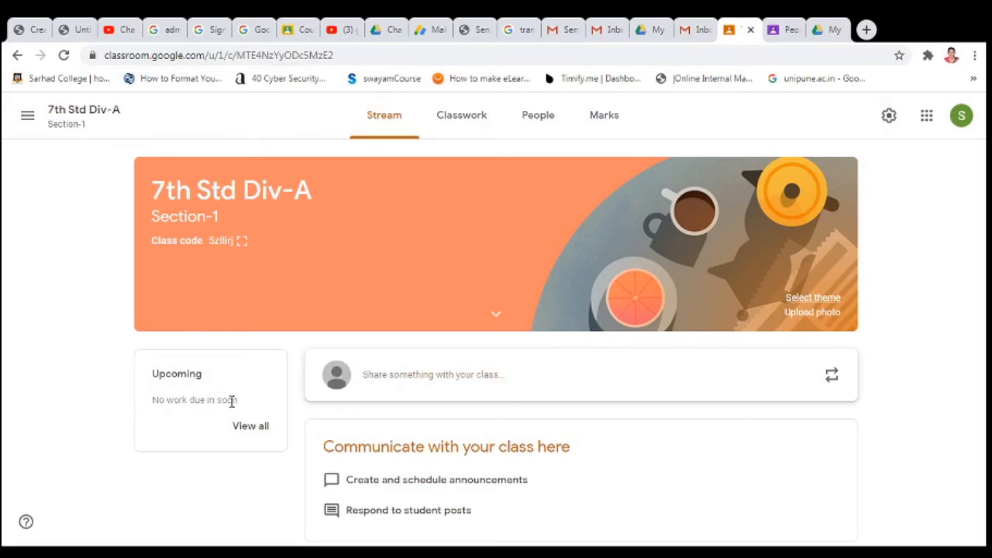
- Start an announcement addressed only to 7th Std Div-A and all its students
left_click(568, 397)
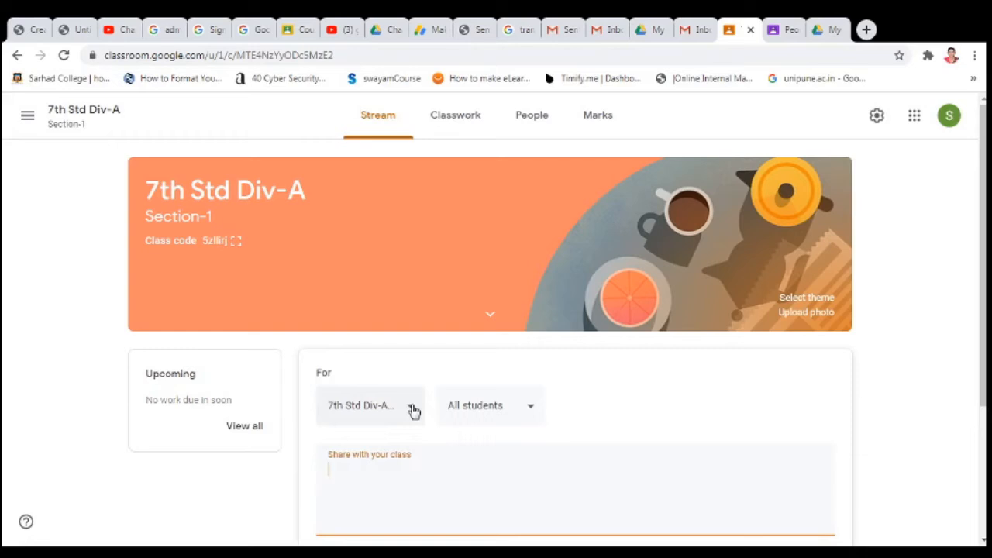
left_click(412, 408)
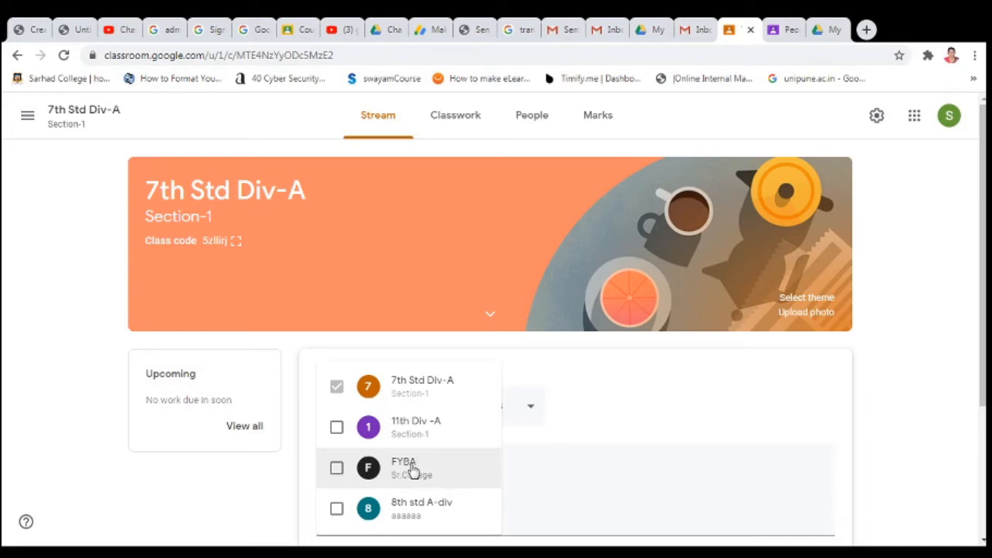
left_click(336, 427)
left_click(338, 468)
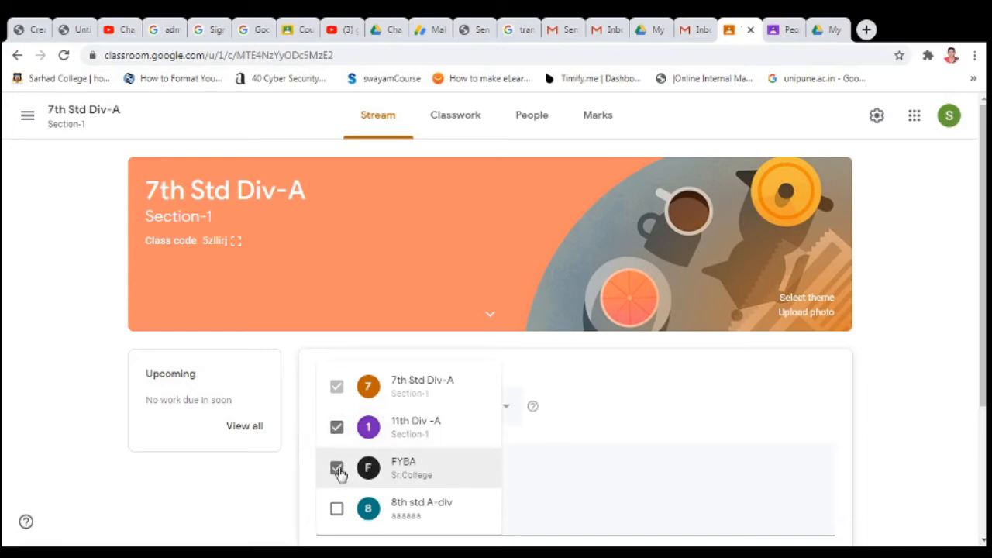
left_click(337, 428)
left_click(338, 469)
left_click(582, 460)
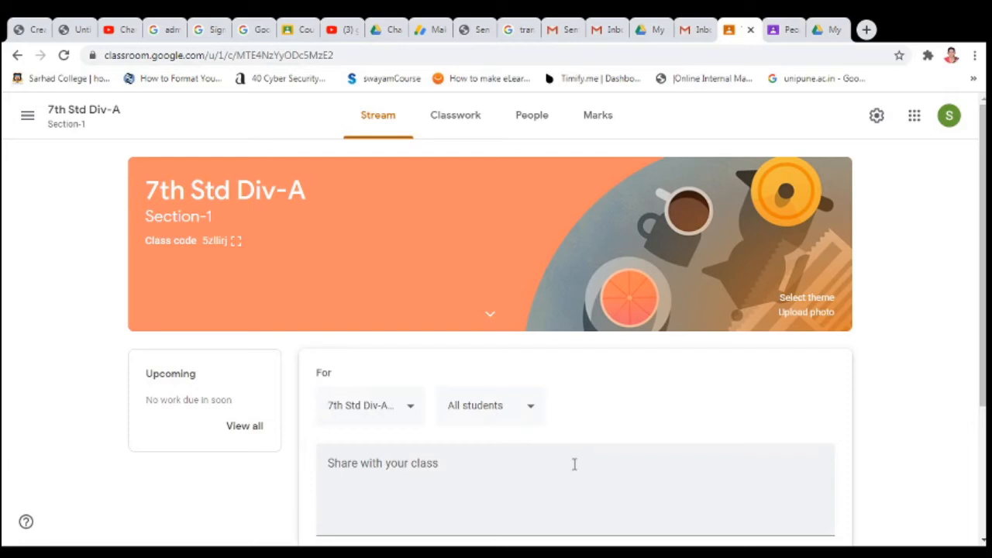
left_click(411, 413)
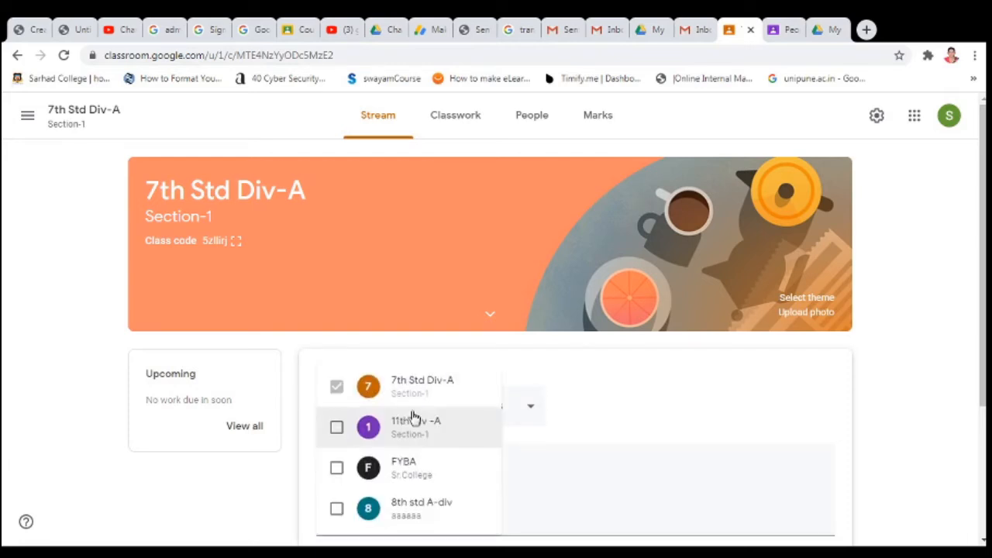
left_click(583, 461)
left_click(533, 407)
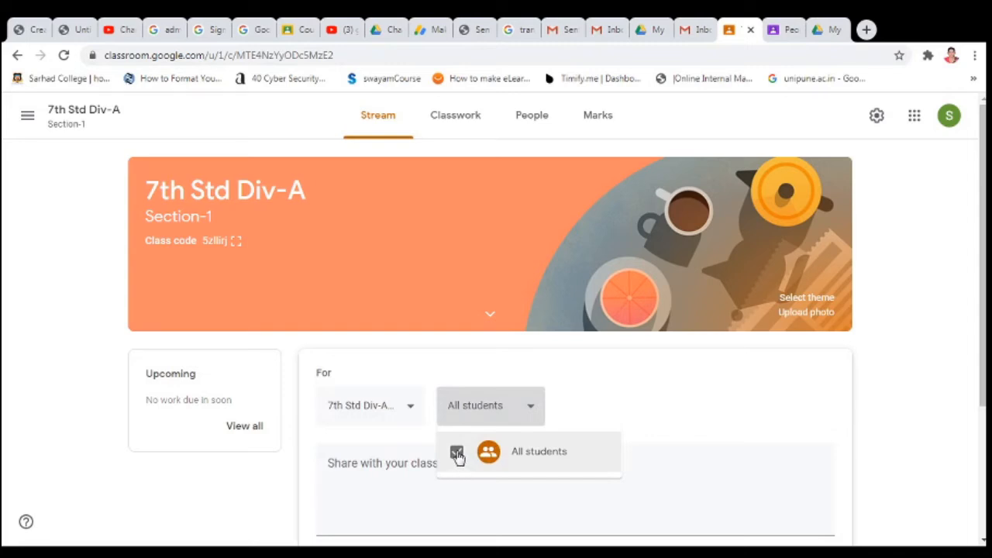
left_click(714, 466)
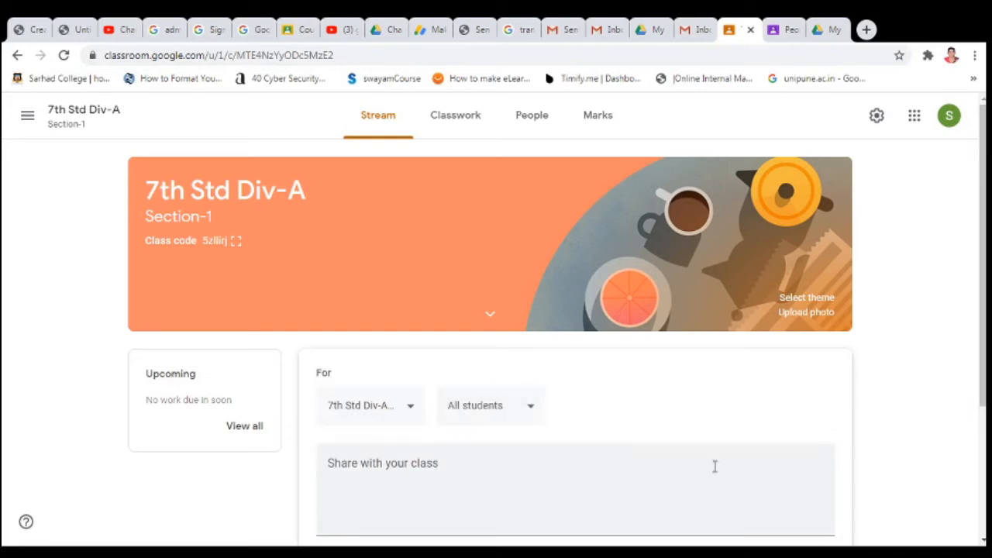
- Write the Welcome announcement, check scheduling and attachment options without using them, and post it
left_click(443, 478)
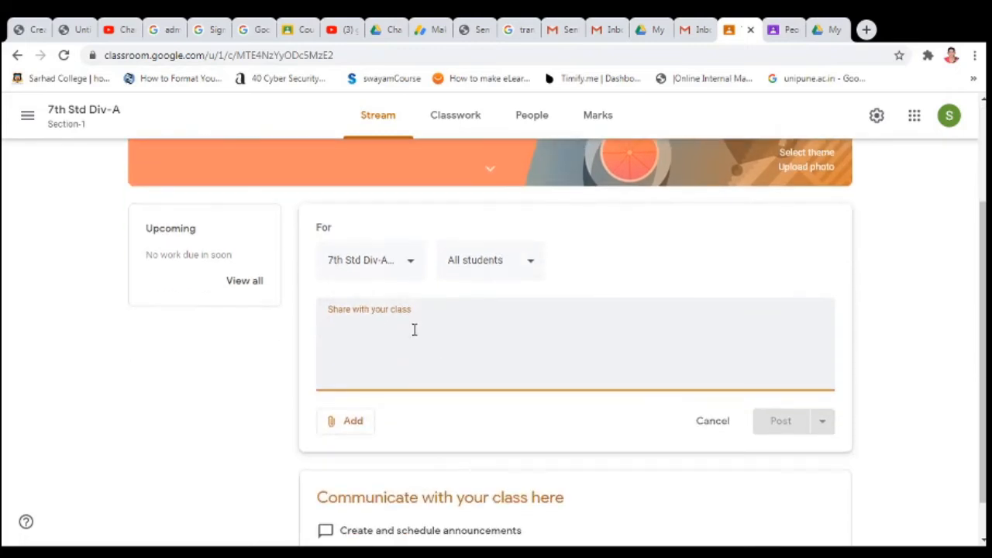
type("Welcome")
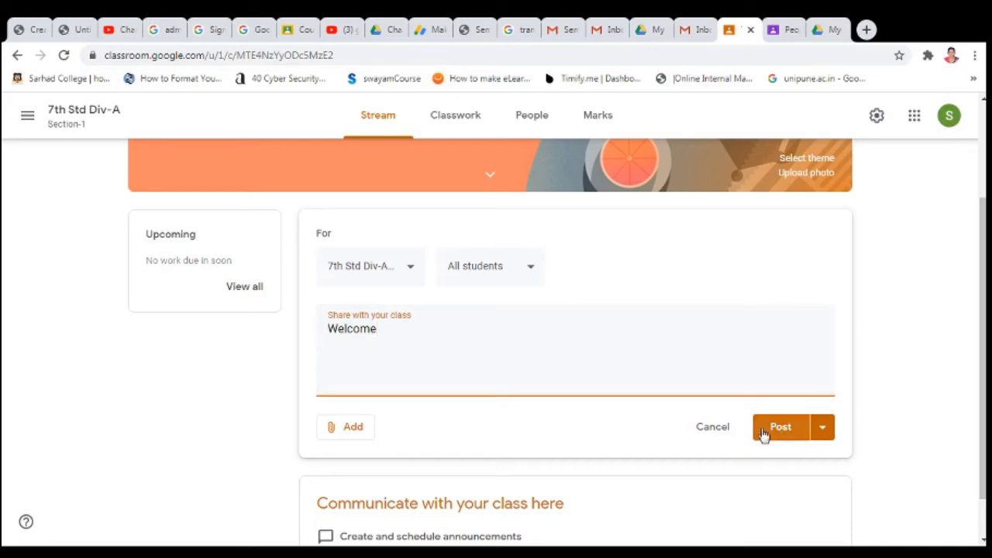
left_click(822, 427)
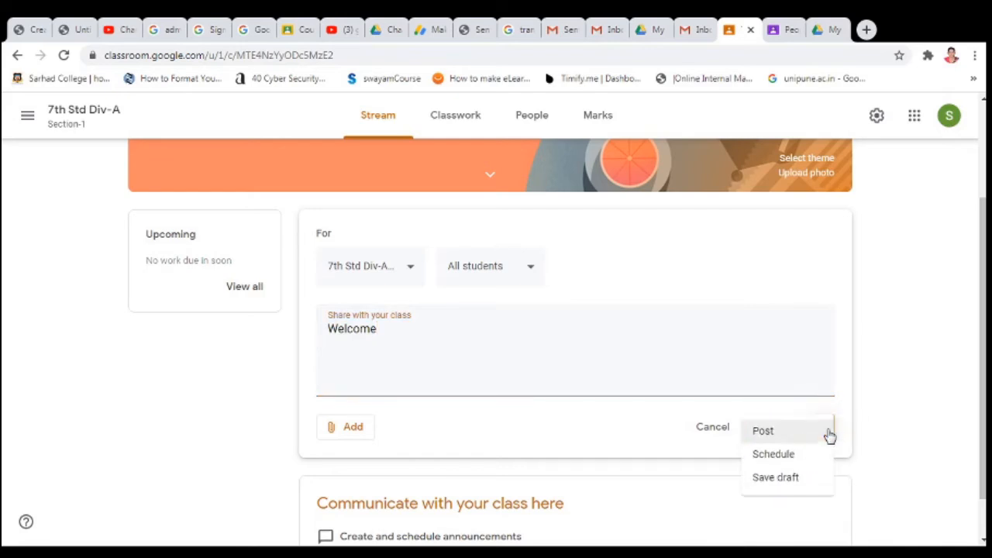
left_click(787, 464)
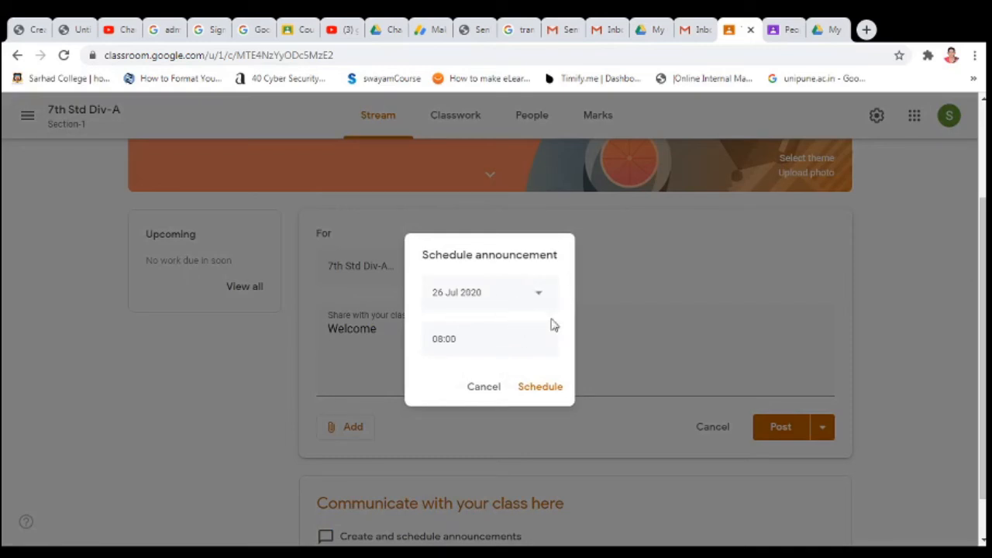
left_click(491, 387)
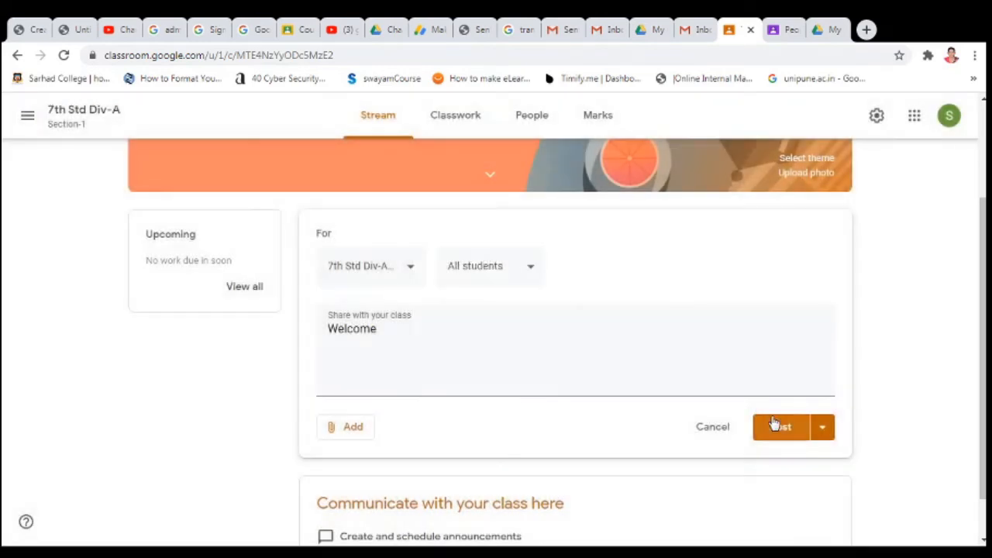
left_click(823, 435)
left_click(622, 437)
left_click(354, 434)
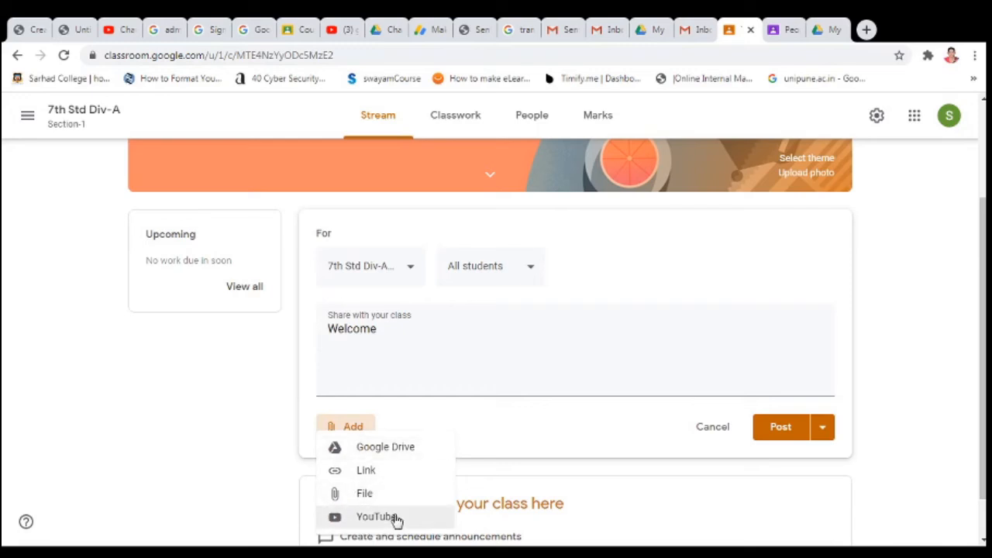
left_click(509, 454)
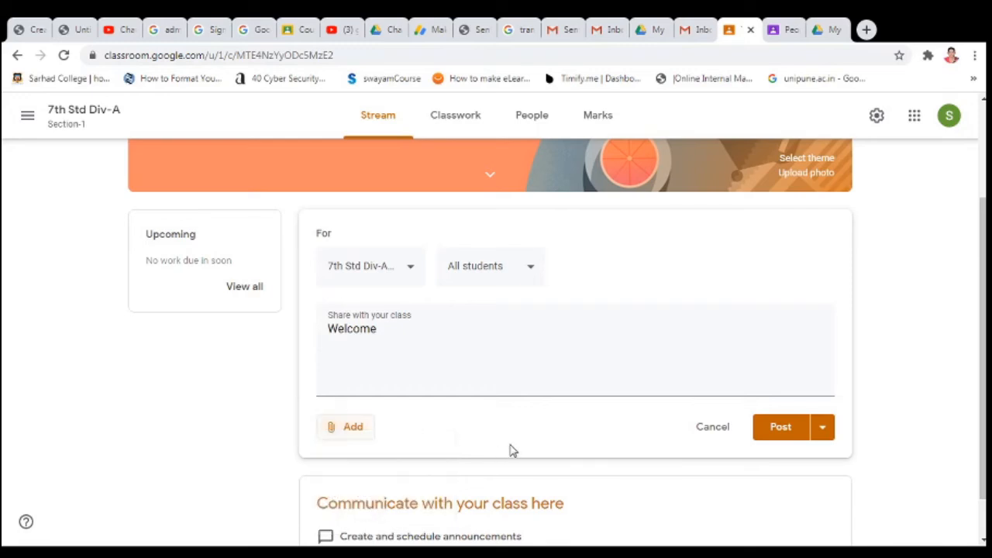
left_click(782, 436)
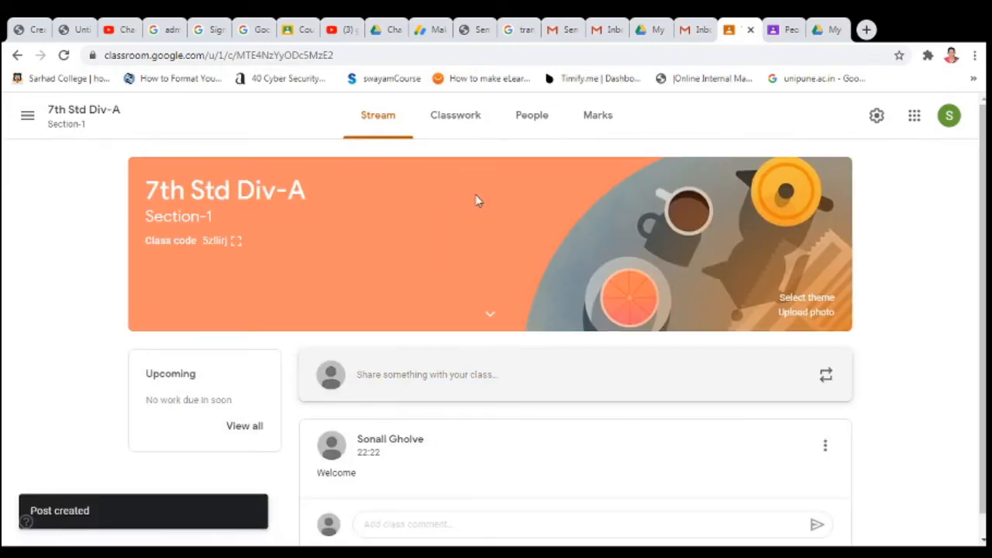
- Go to the People page and bring up the Invite students dialog
left_click(537, 122)
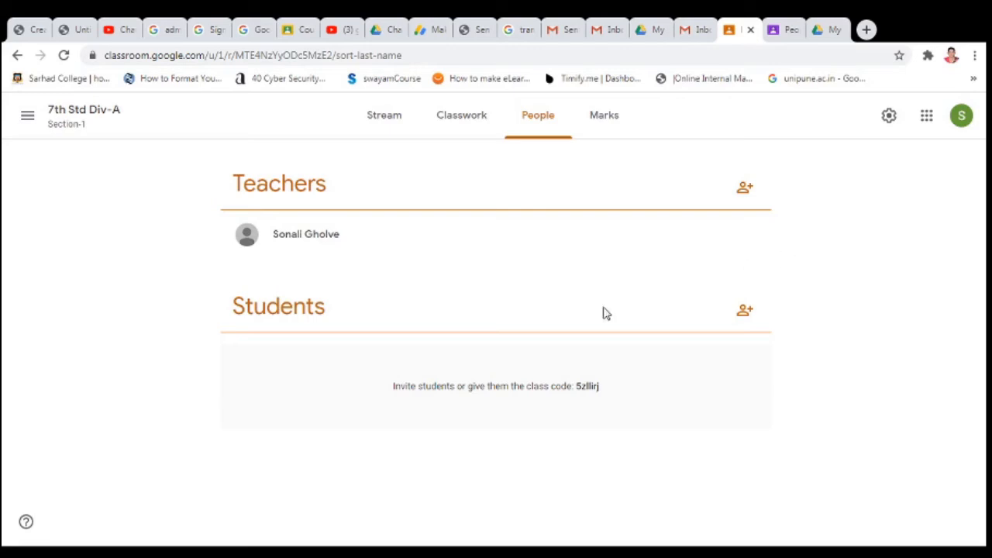
left_click(746, 314)
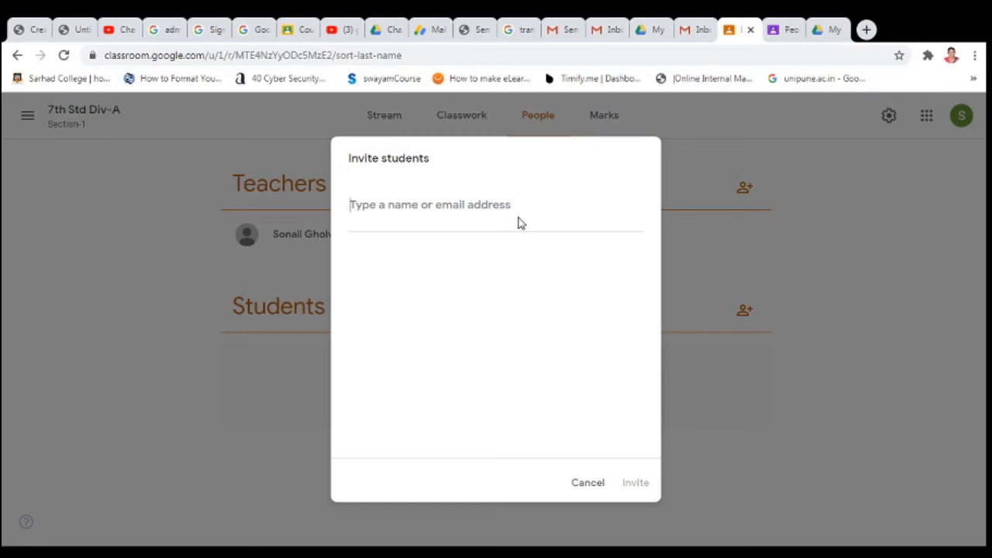
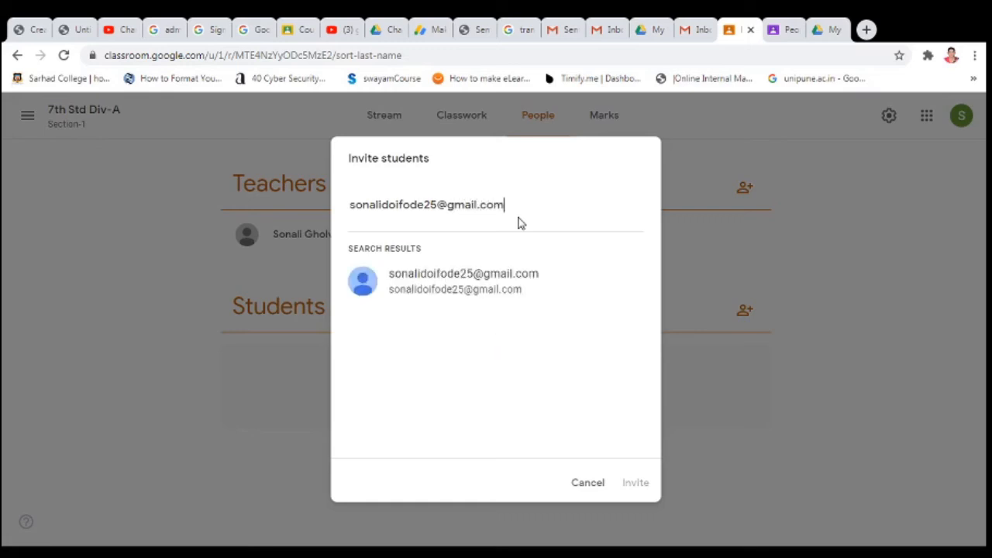
- Enter the student's e-mail address, select the matching result, and send the invitation
left_click(499, 277)
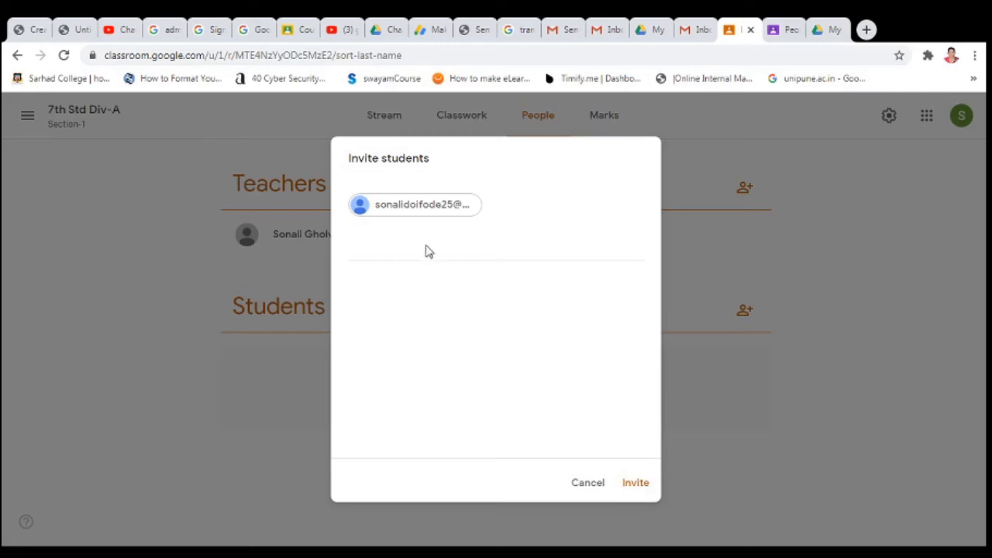
left_click(640, 486)
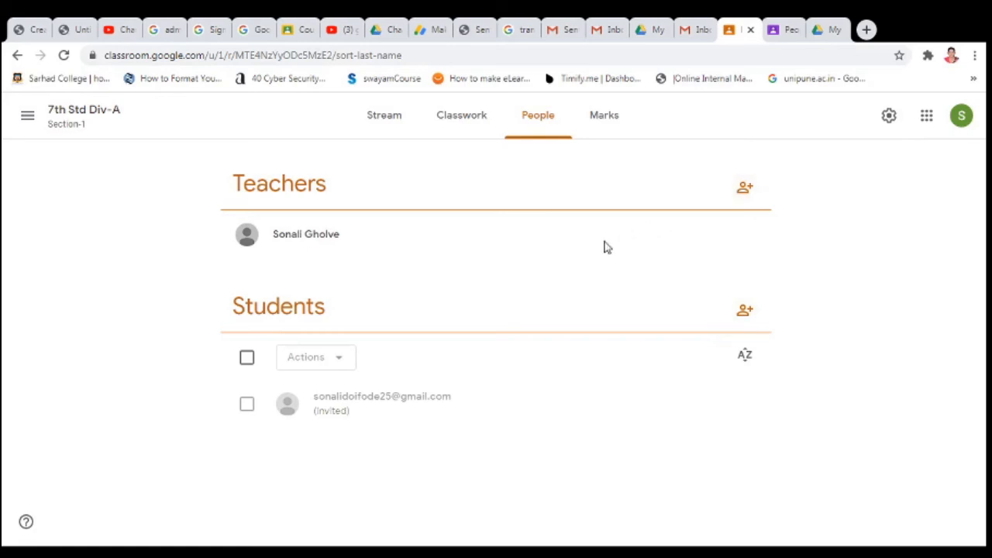
- Open Class settings from the Stream page and review the class code options unchanged
left_click(399, 117)
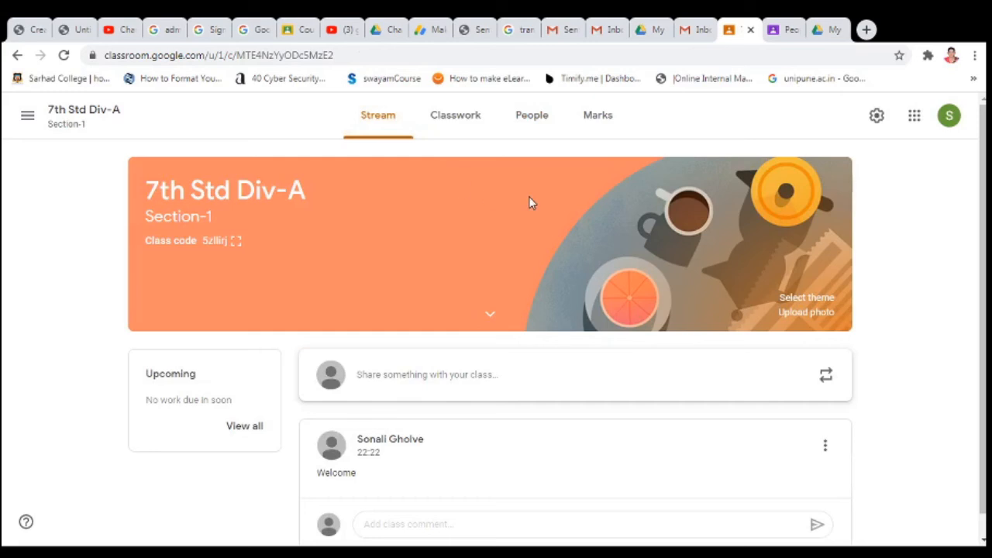
left_click(876, 118)
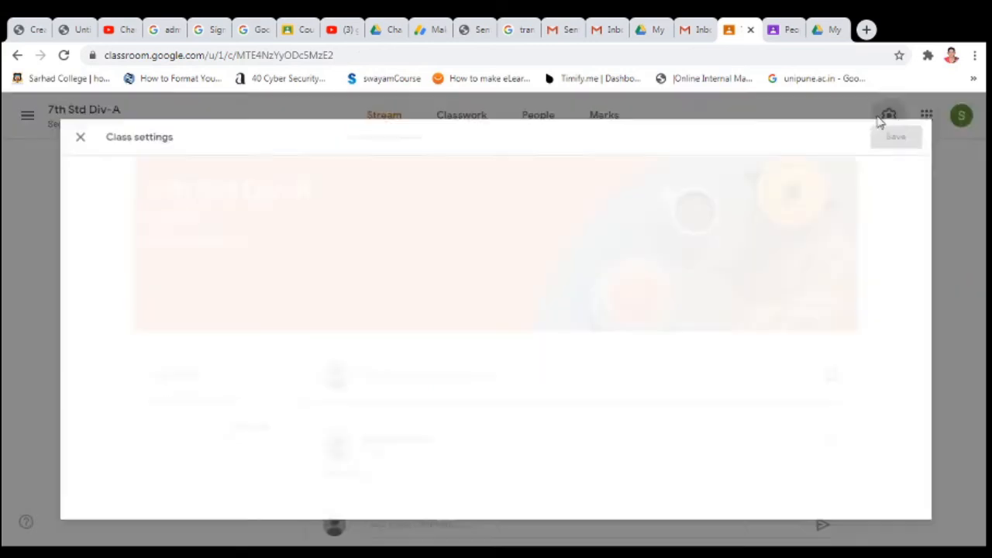
scroll(477, 389, "down", 3)
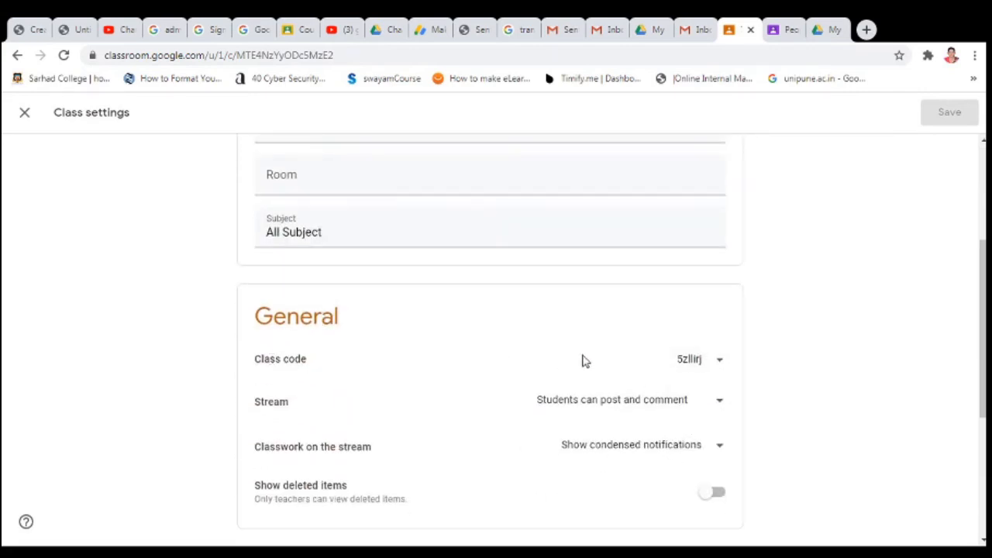
left_click(719, 363)
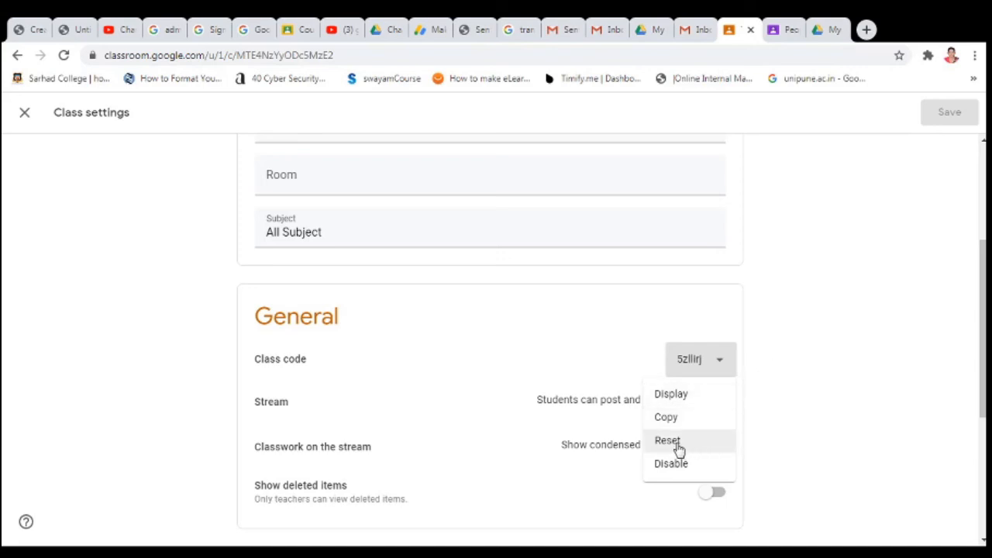
left_click(796, 378)
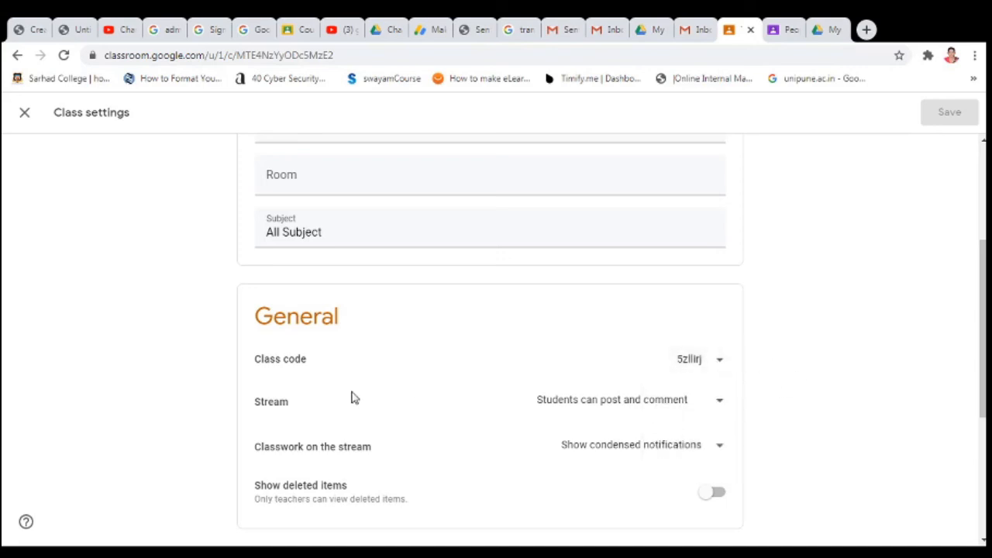
- Review the stream posting and classwork notification options, leaving them unchanged, and scroll through settings
left_click(720, 402)
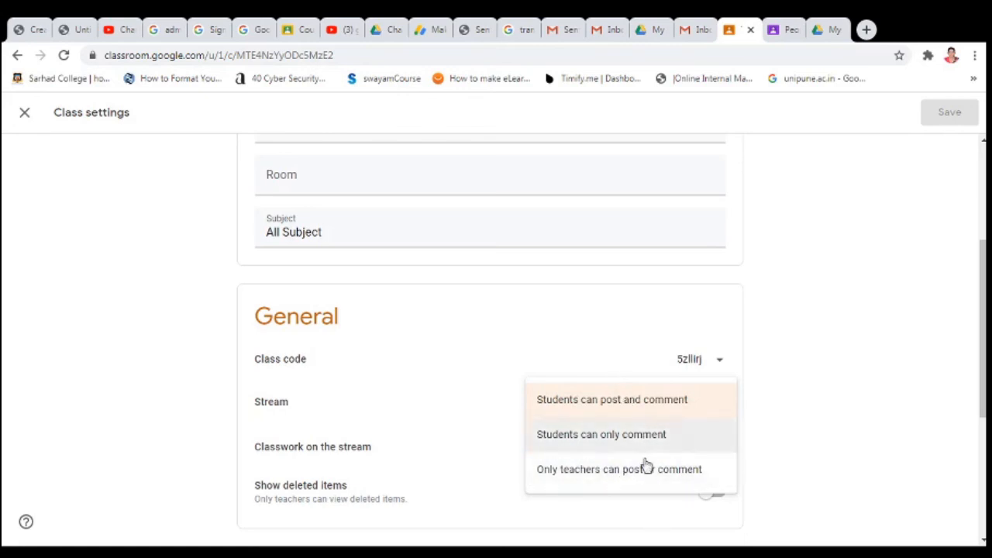
left_click(777, 405)
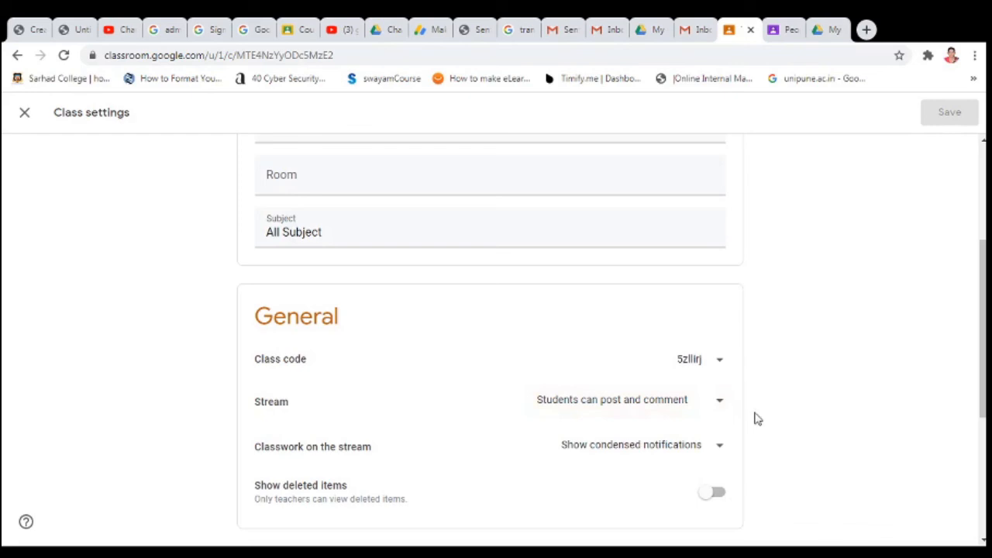
left_click(718, 447)
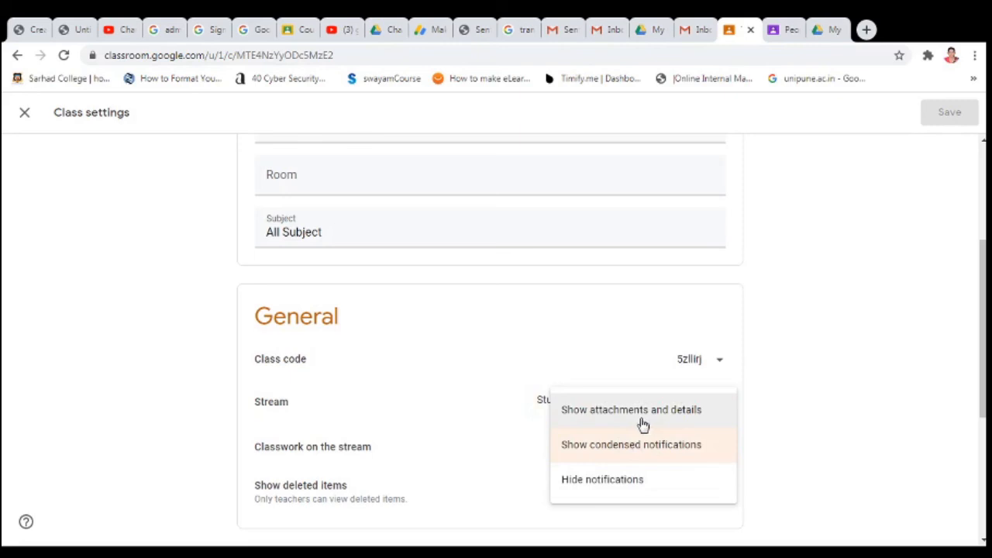
left_click(779, 434)
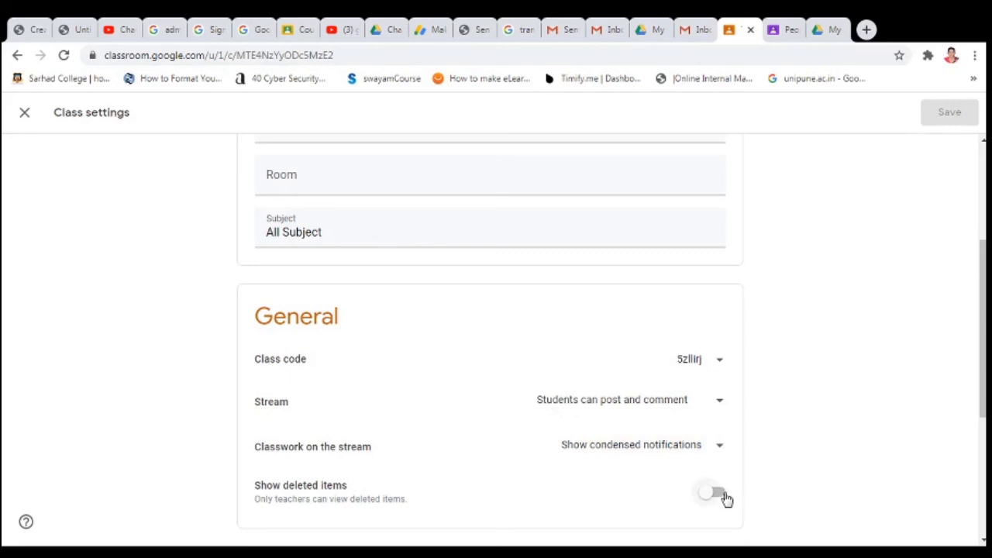
scroll(775, 457, "down", 3)
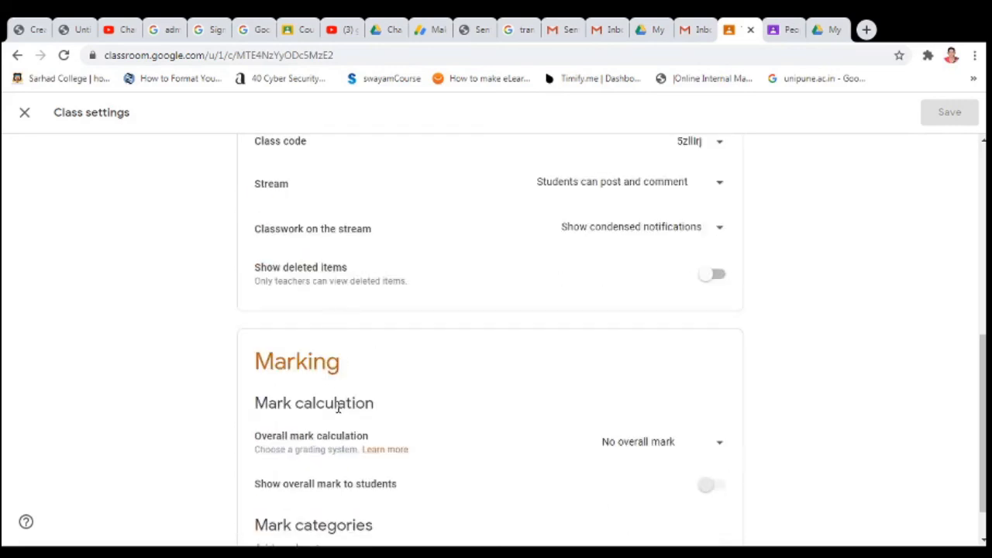
scroll(442, 419, "down", 1)
scroll(527, 461, "up", 1)
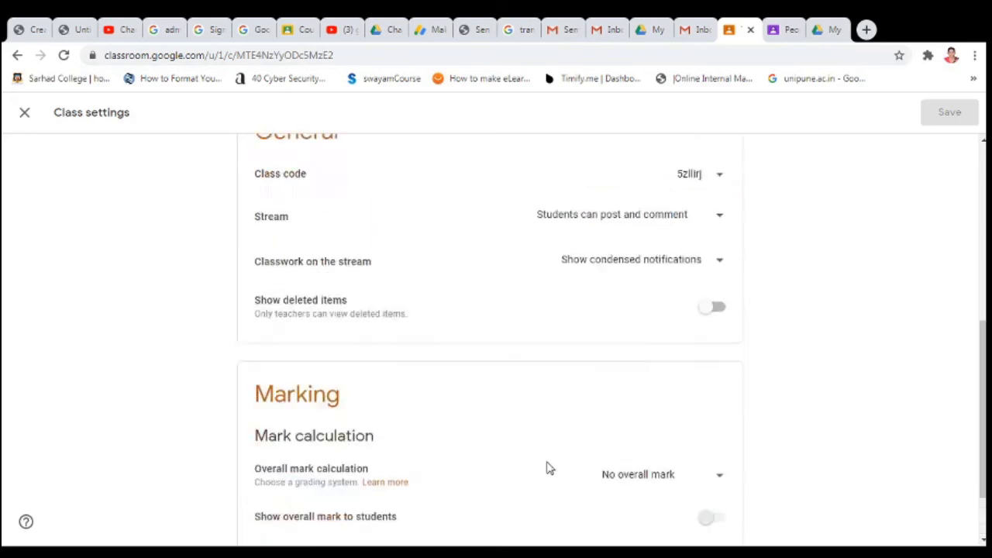
scroll(546, 468, "up", 5)
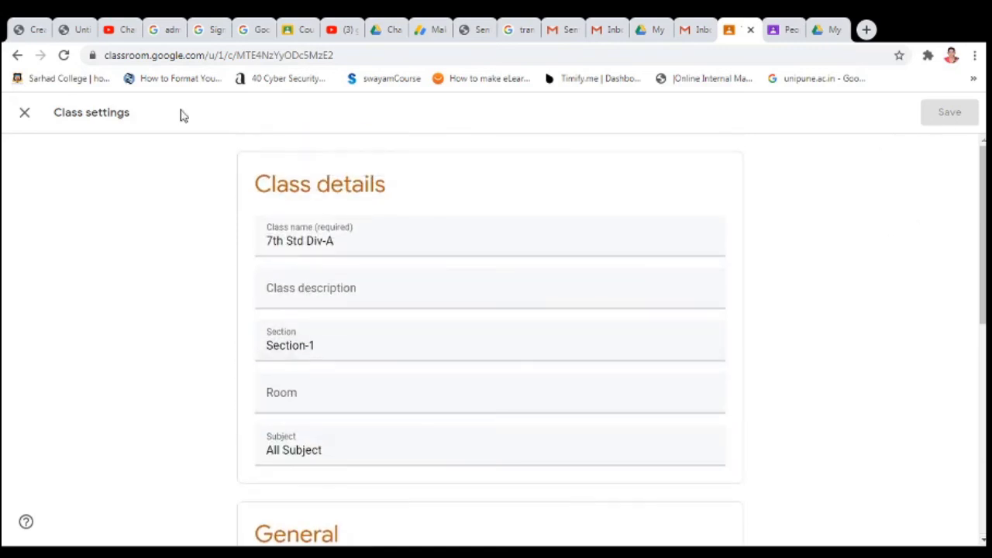
- Leave Class settings, switch to the empty Classwork page, and show the Create menu's item types
left_click(24, 113)
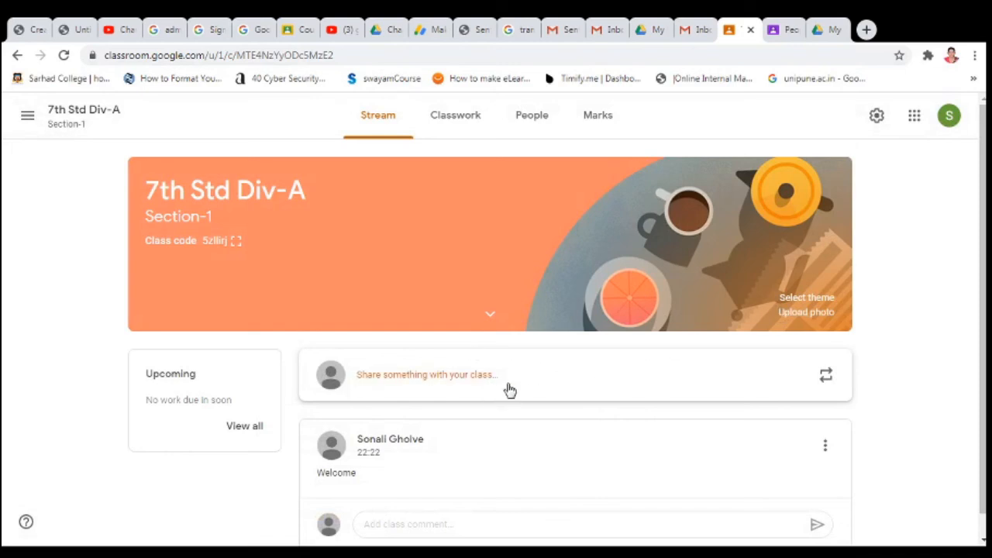
left_click(450, 126)
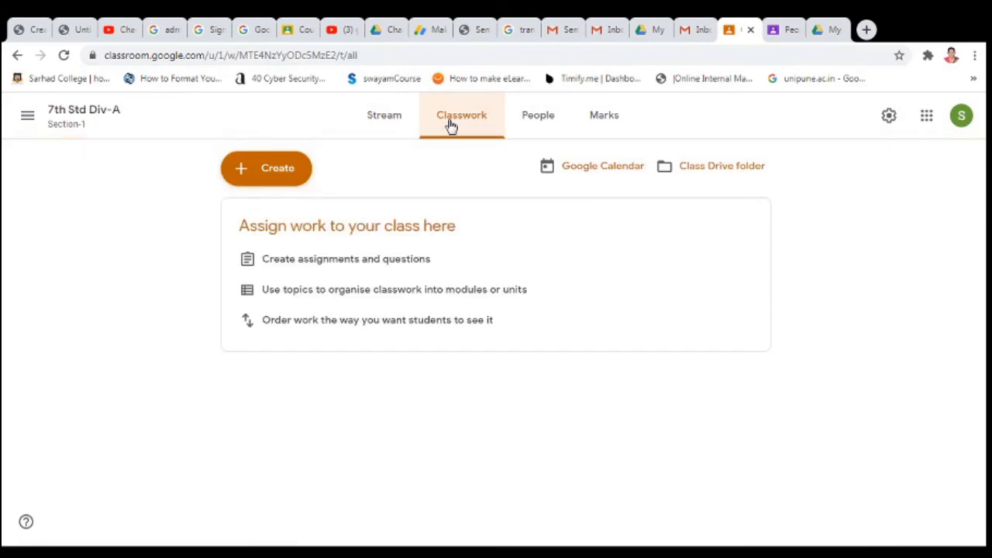
left_click(241, 175)
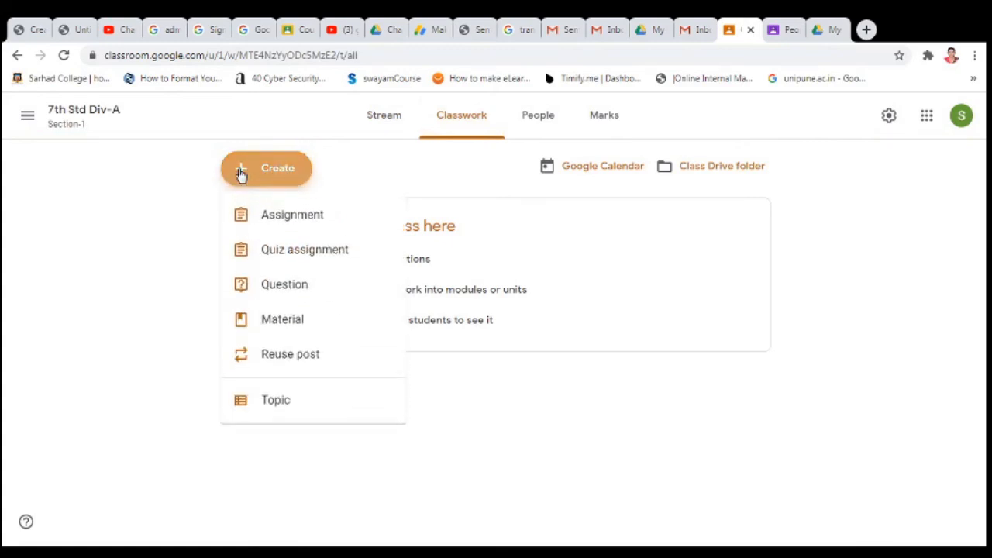